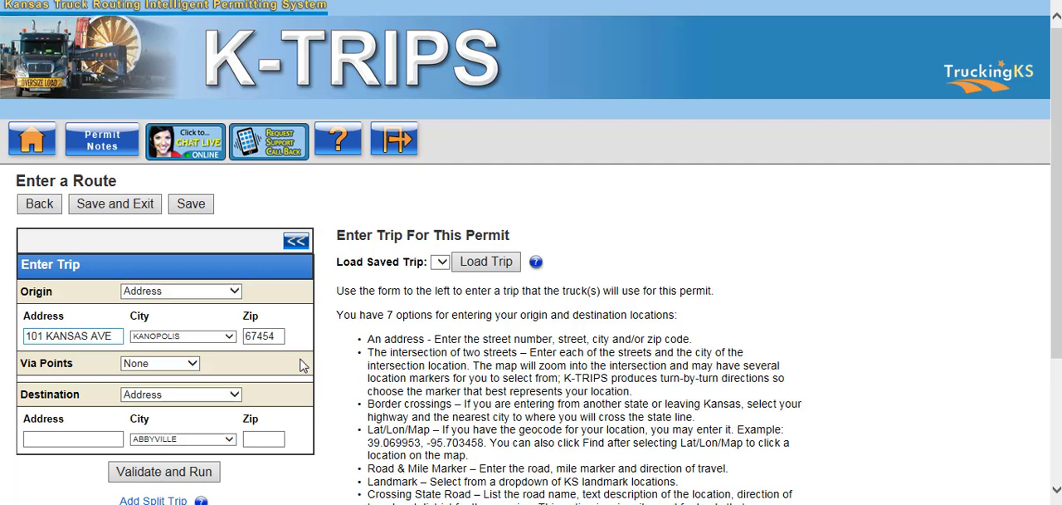
# Change the trip's destination type to Intersection and open the intersection finder.
pyautogui.click(224, 394)
pyautogui.click(231, 414)
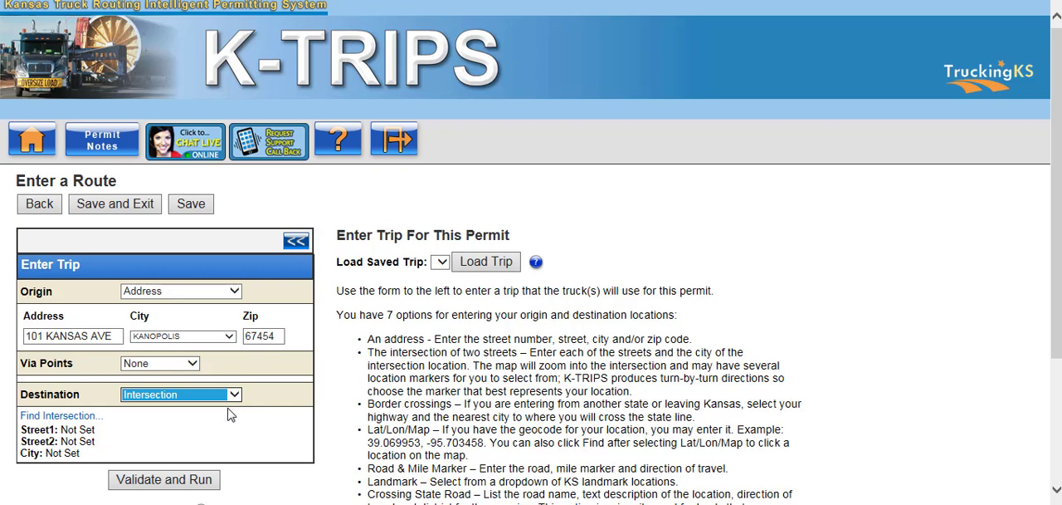
pyautogui.click(90, 416)
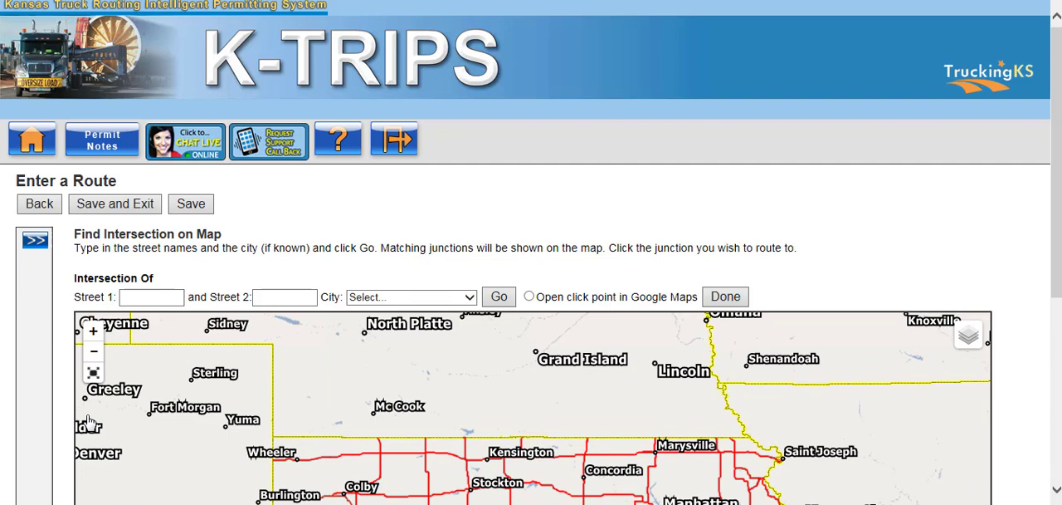
# Find the intersection of KS-190 and US-56 in SUBLETTE and choose junction 1 as the destination.
pyautogui.click(469, 296)
pyautogui.scroll(-3, 432, 415)
pyautogui.click(428, 491)
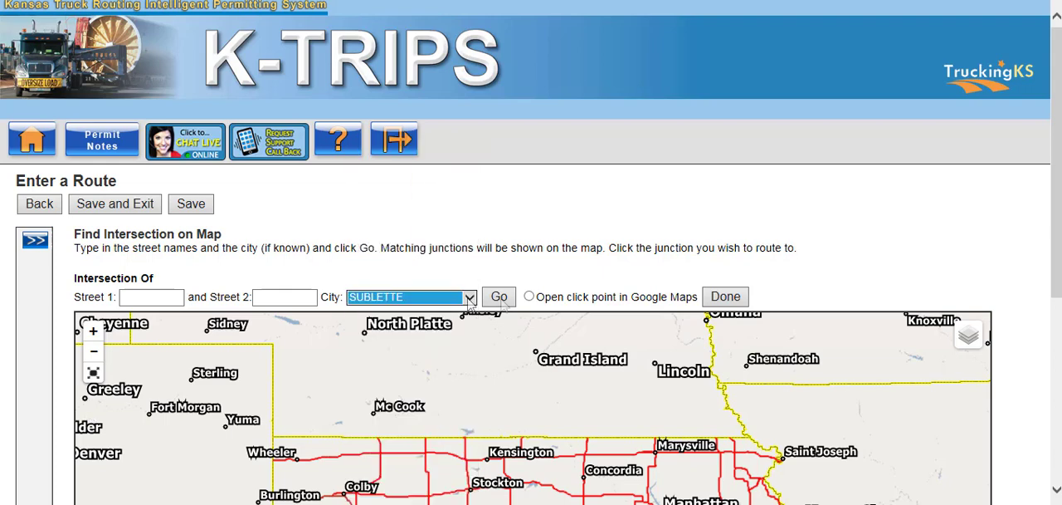
pyautogui.click(498, 297)
pyautogui.scroll(-3, 504, 305)
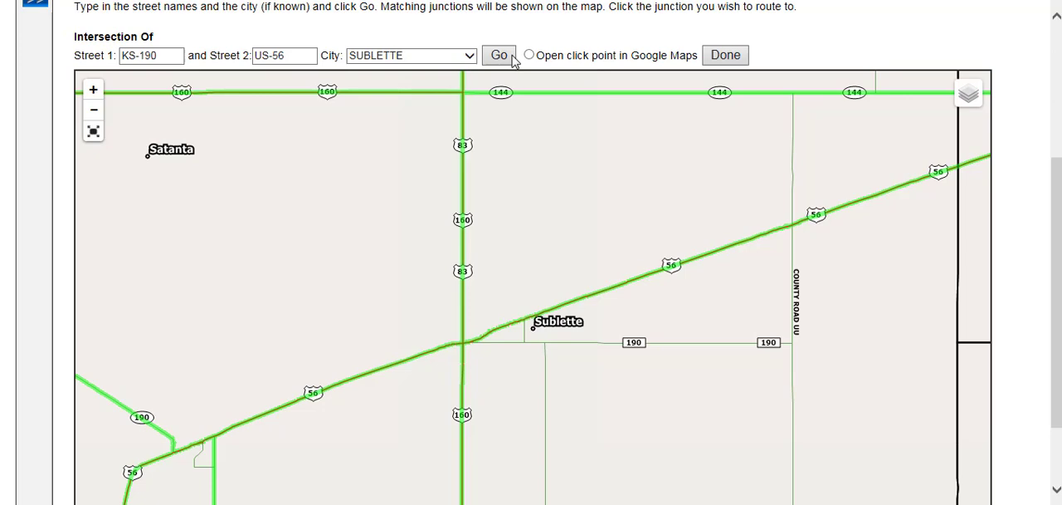
pyautogui.click(499, 55)
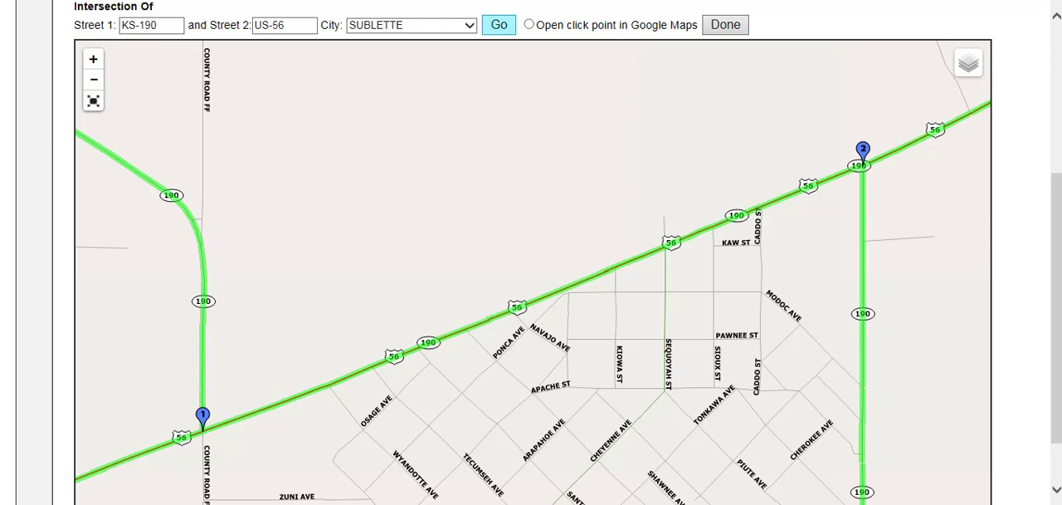
pyautogui.click(202, 420)
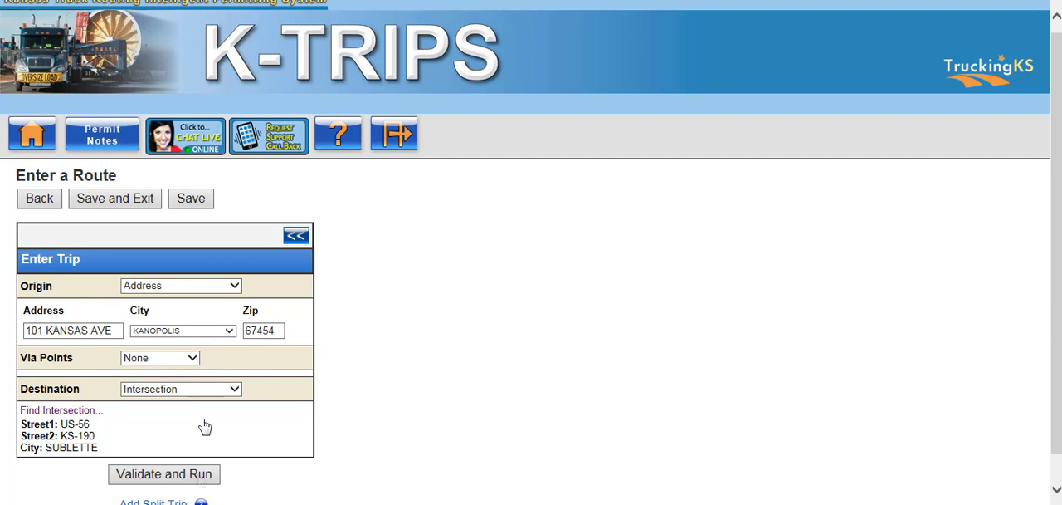
# Validate the trip, replace the off-system origin with a point on KS-111 about 0.5 mi north of Kanopolis, and review the route.
pyautogui.click(200, 479)
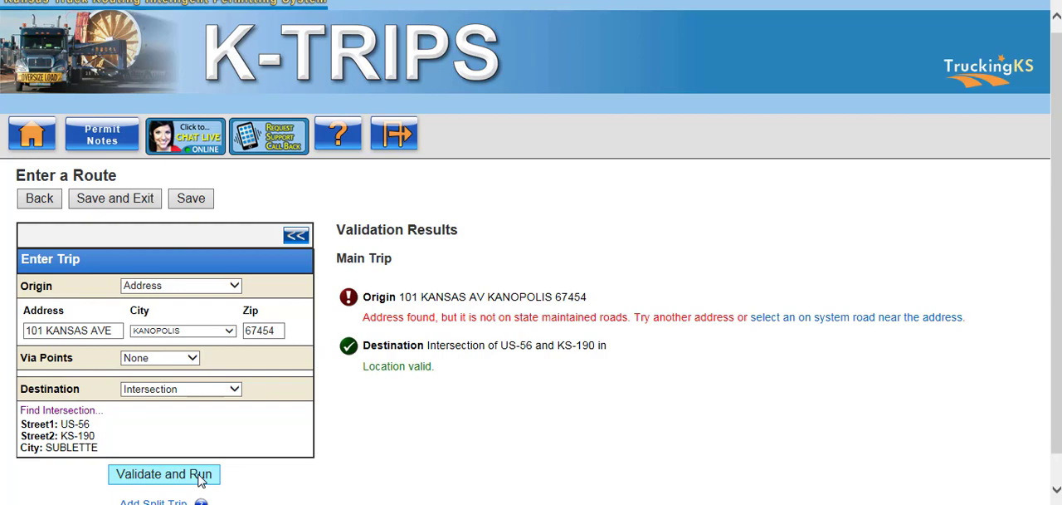
pyautogui.click(200, 478)
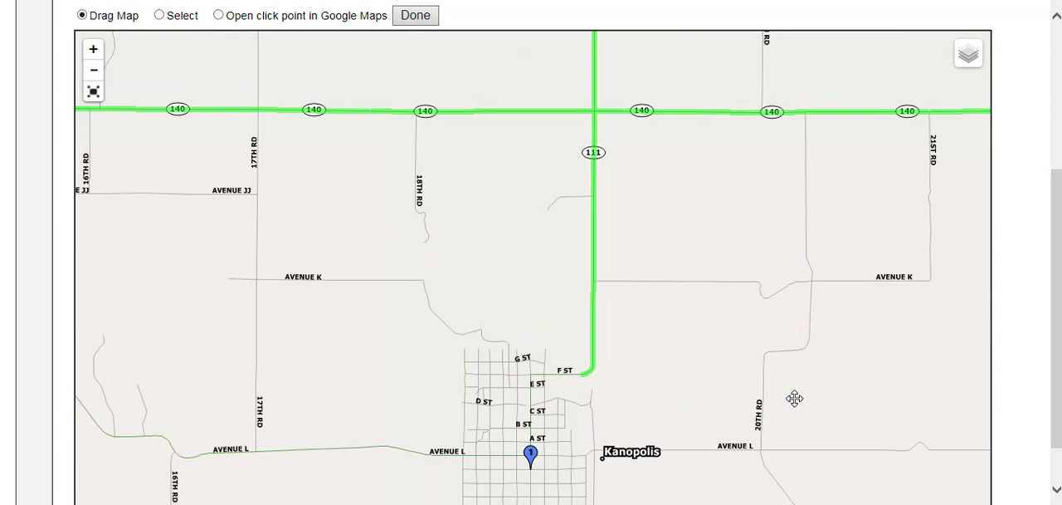
pyautogui.click(159, 14)
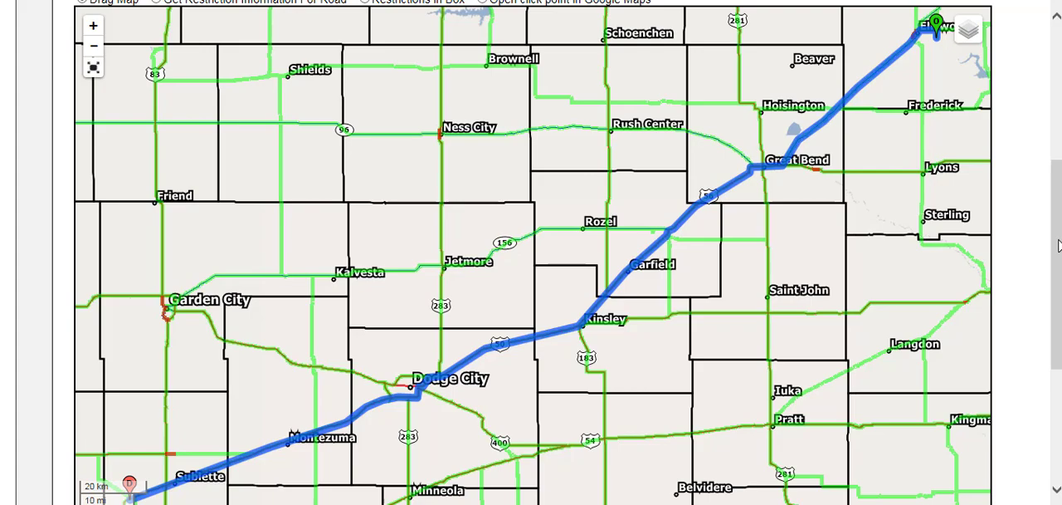
pyautogui.scroll(-3, 1058, 245)
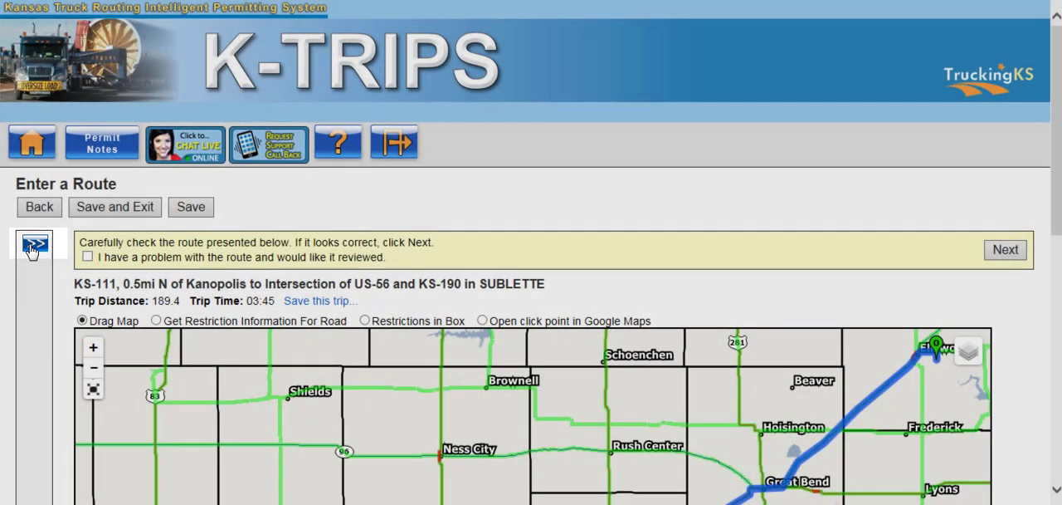
# Reopen the trip entry form and set the origin to the border crossing IH670, Kansas City MO.
pyautogui.click(33, 246)
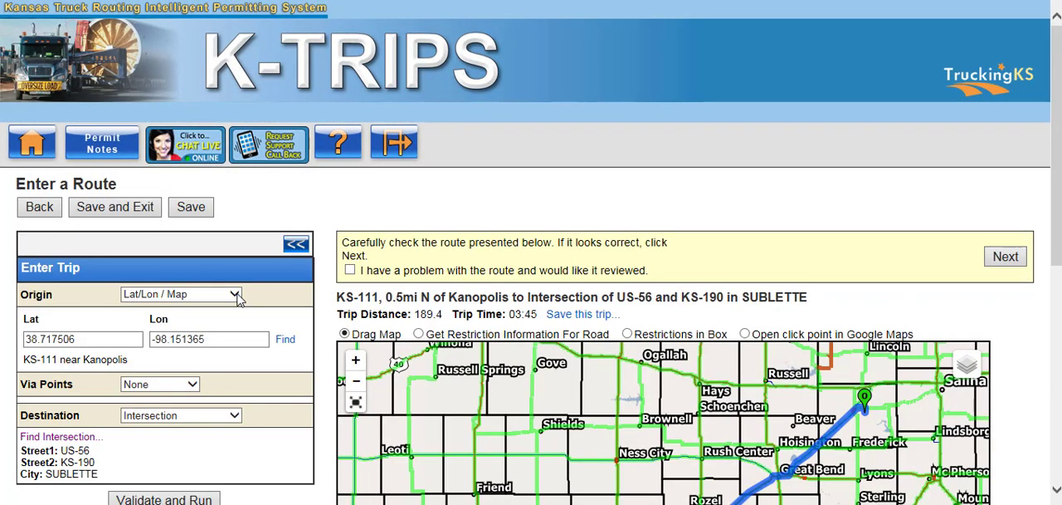
pyautogui.click(235, 296)
pyautogui.click(236, 291)
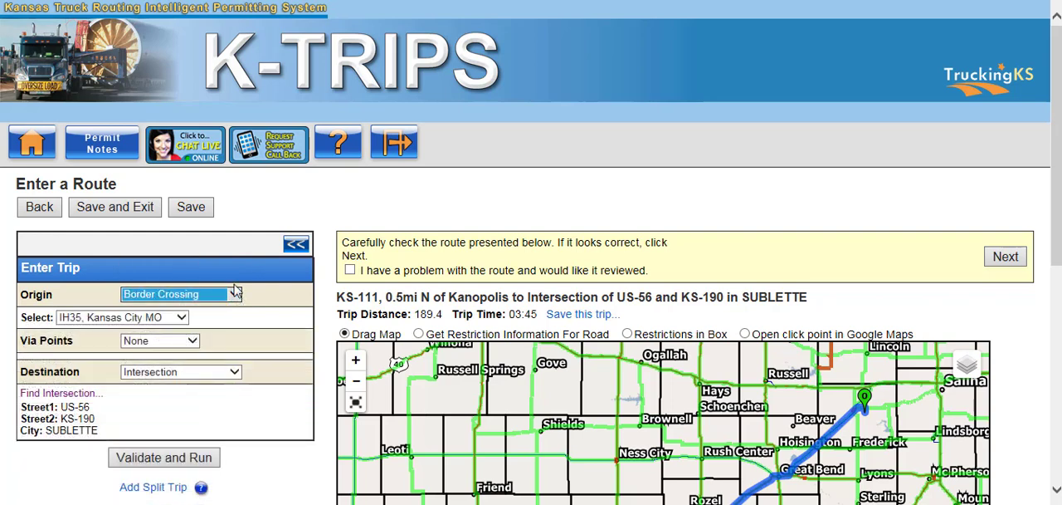
pyautogui.click(180, 318)
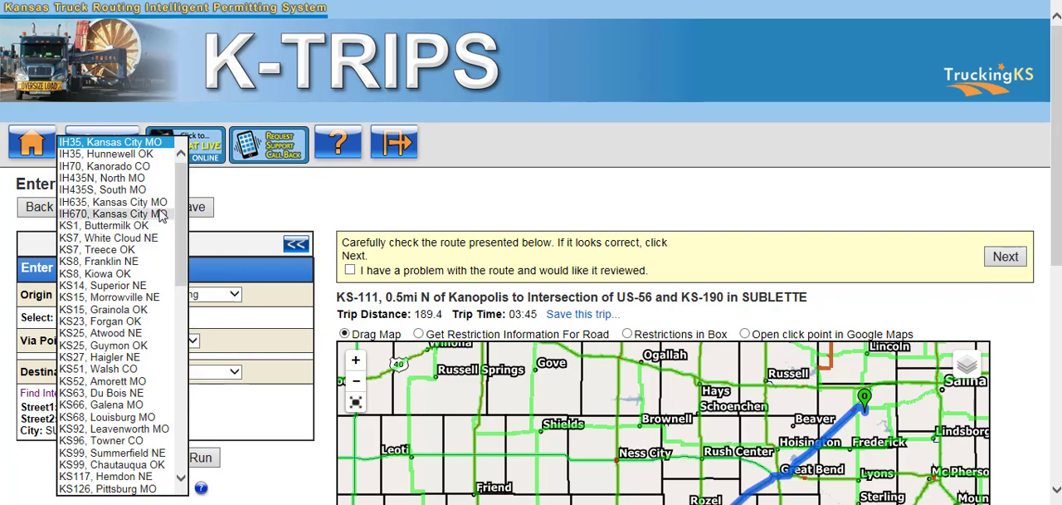
pyautogui.click(234, 319)
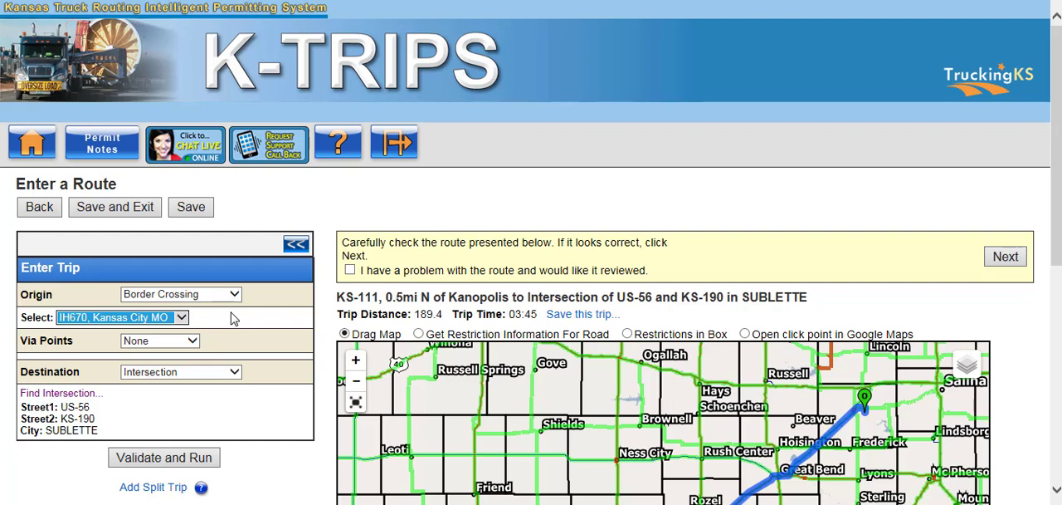
# Set the destination to Lat/Lon / Map coordinates 38.057427, -96.639359 and run the route.
pyautogui.click(235, 372)
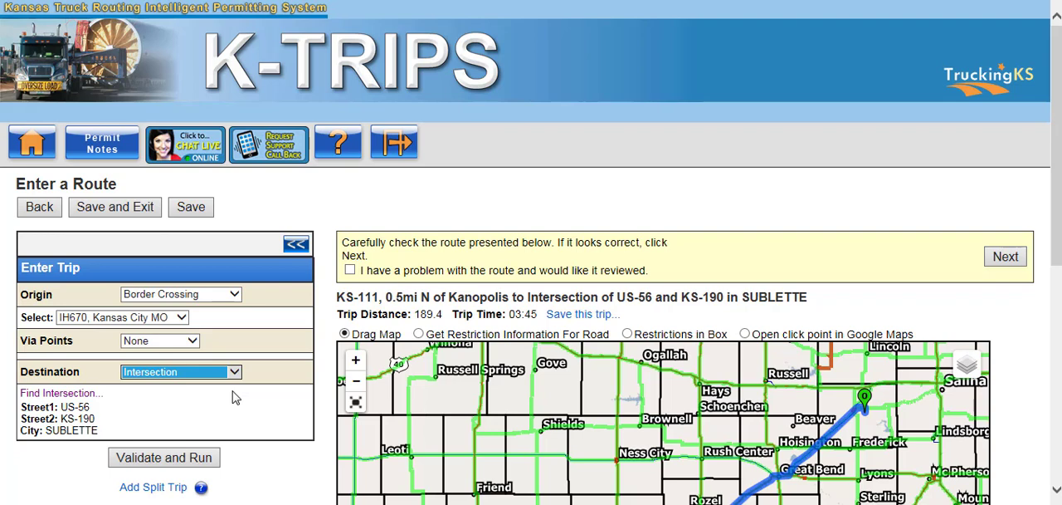
pyautogui.click(228, 371)
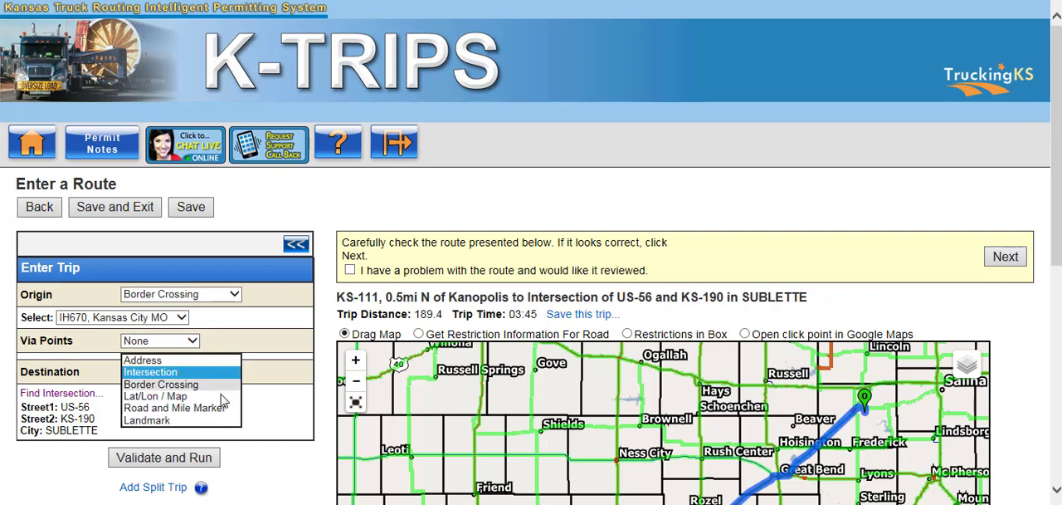
pyautogui.click(222, 400)
pyautogui.click(108, 422)
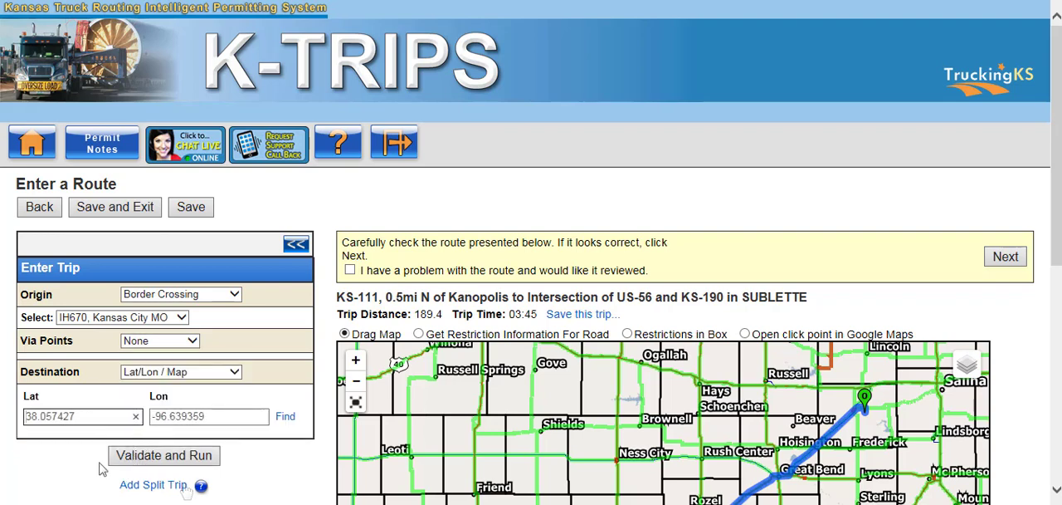
pyautogui.click(269, 433)
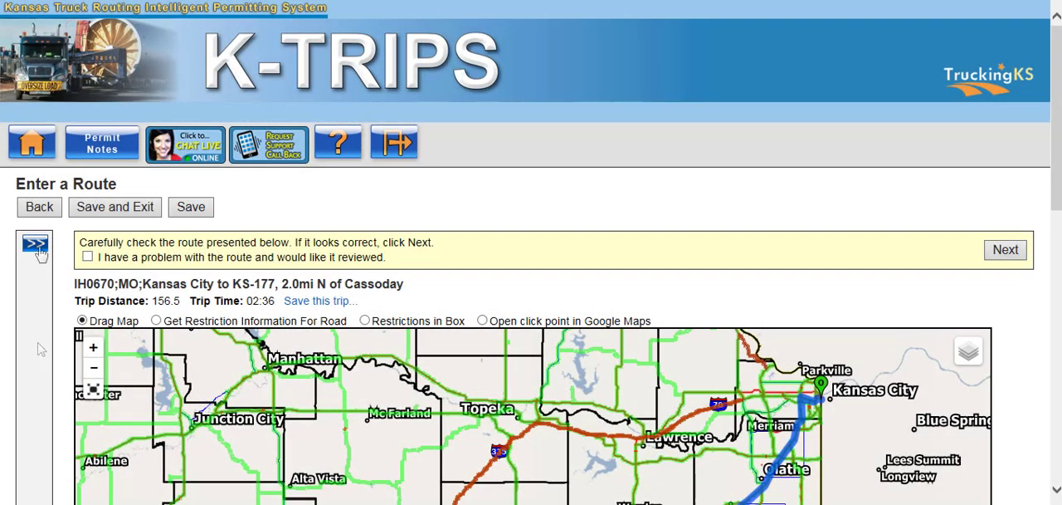
# Reopen the trip entry form and set the origin to Road and Mile Marker with road K18, mile marker 196, direction W.
pyautogui.click(36, 246)
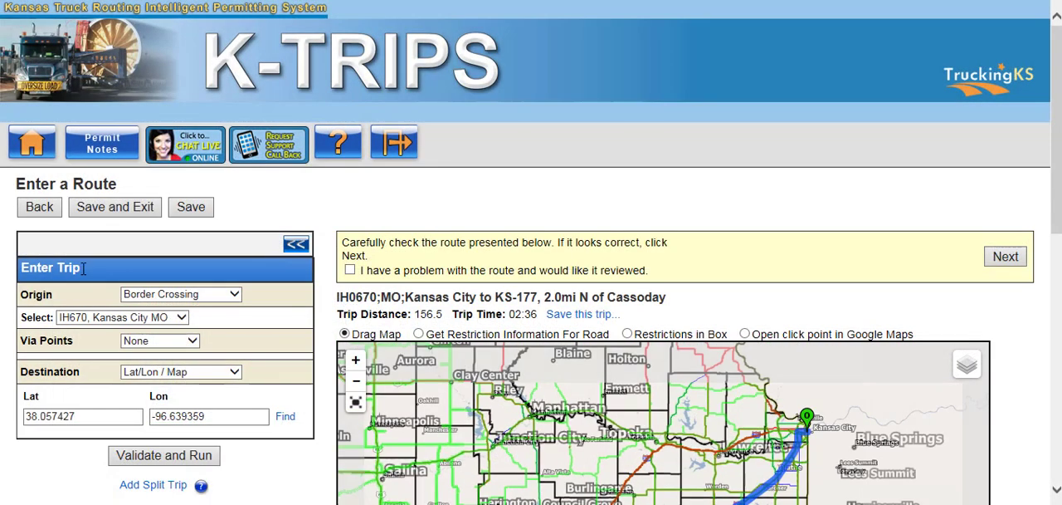
pyautogui.click(234, 294)
pyautogui.click(230, 319)
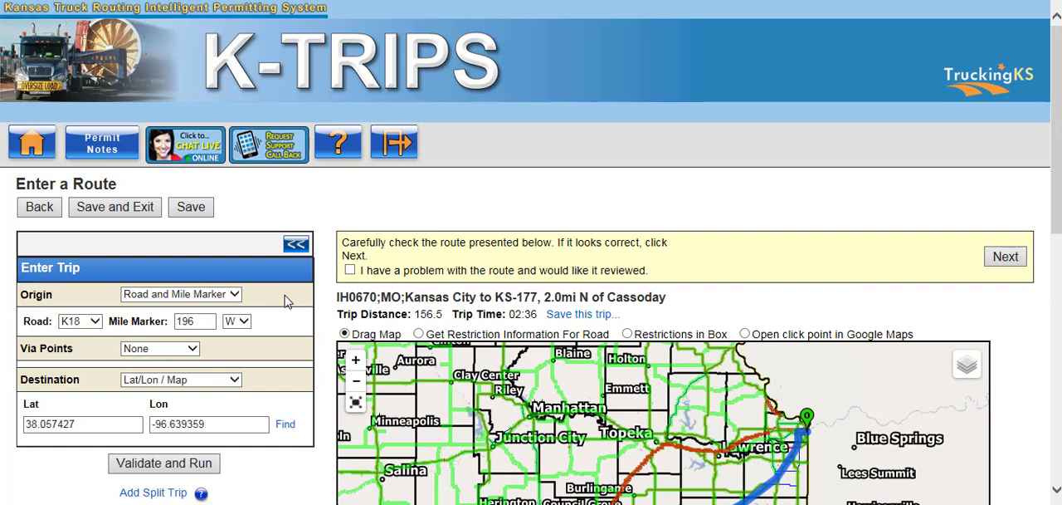
# Set the destination to the landmark Staging Area - Garden City and run the route.
pyautogui.click(199, 379)
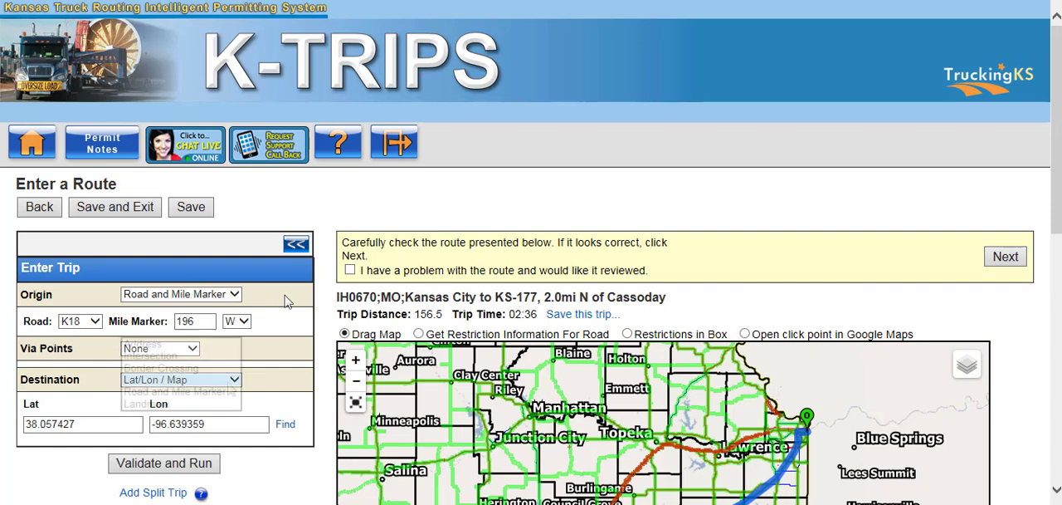
pyautogui.click(228, 404)
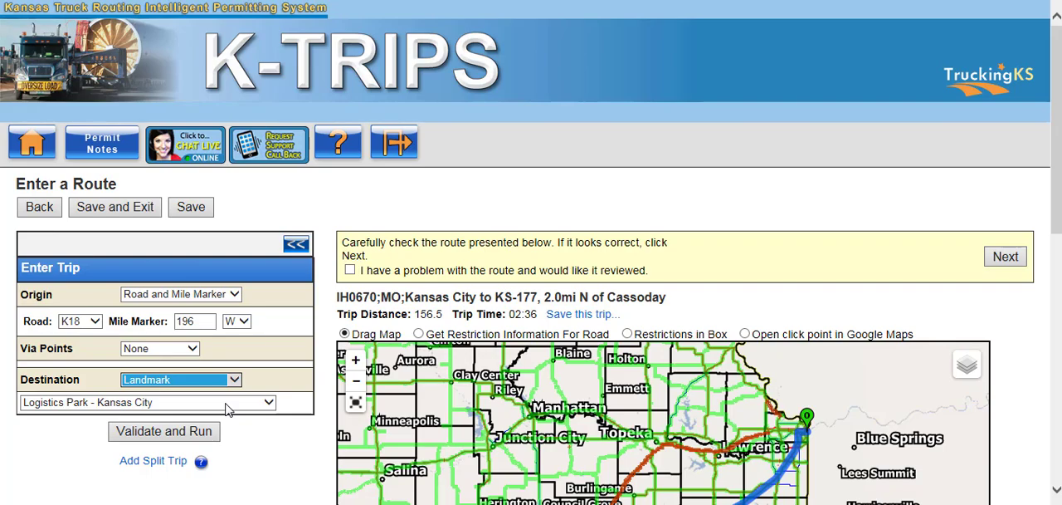
pyautogui.click(229, 404)
pyautogui.click(232, 498)
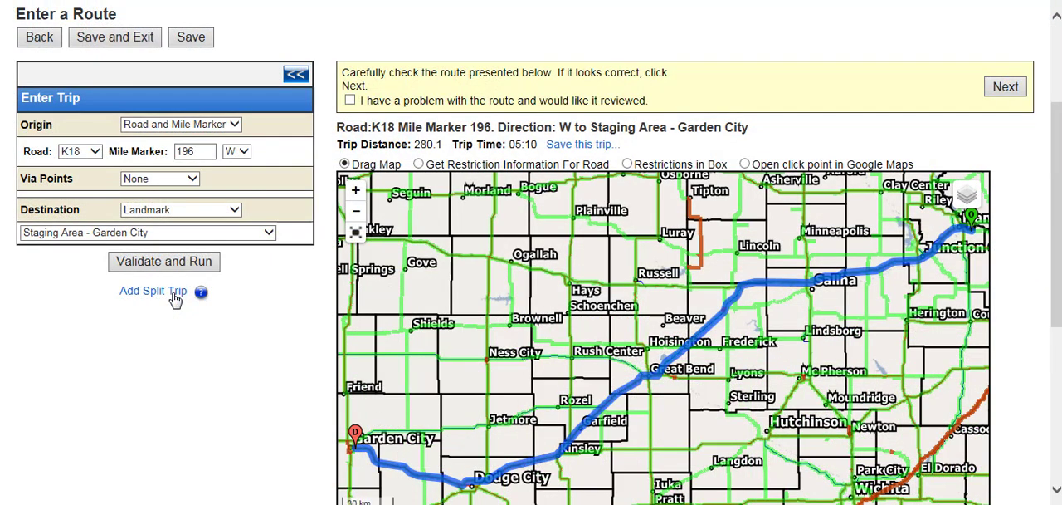
# Add a split trip with Crossing State Road as its origin type, run it, and review the route and driving directions.
pyautogui.click(166, 291)
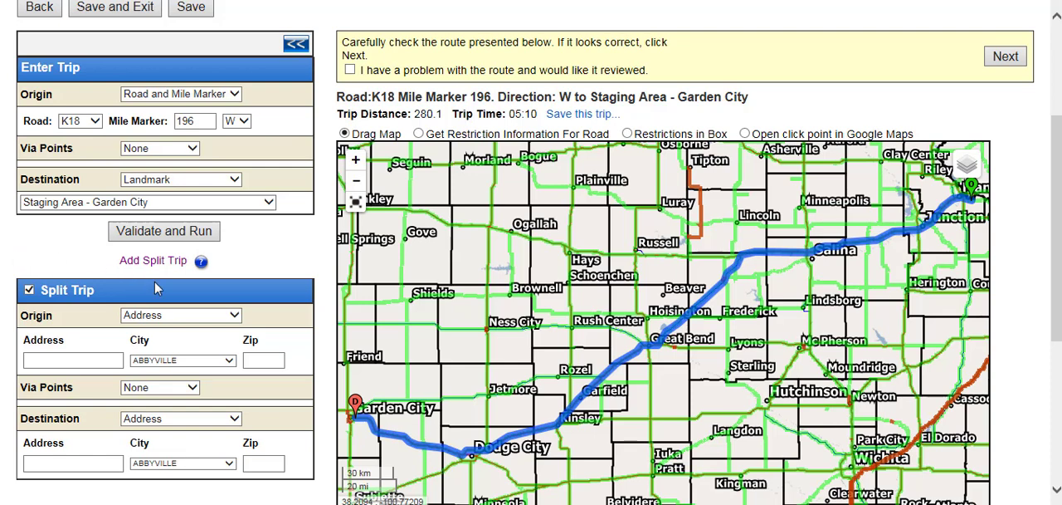
pyautogui.click(206, 316)
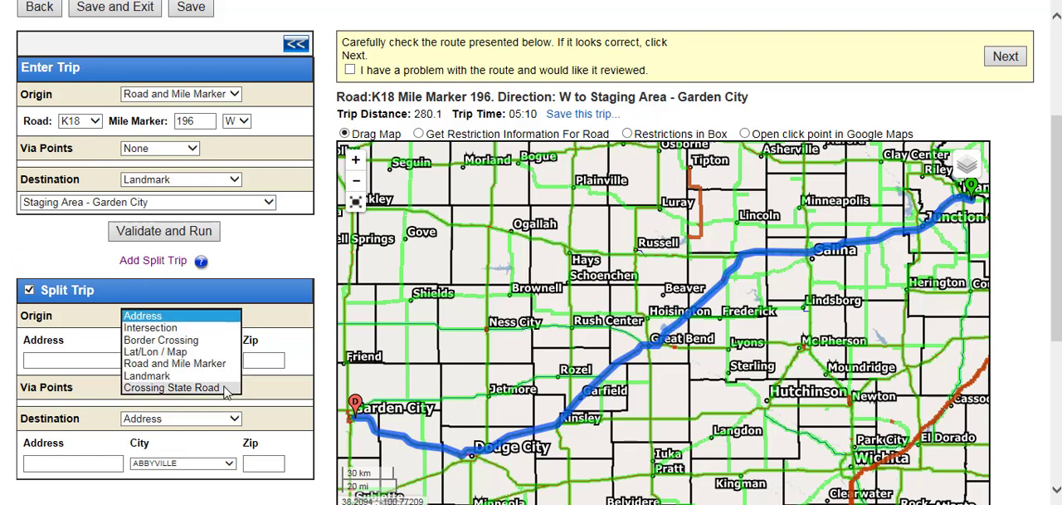
pyautogui.click(174, 387)
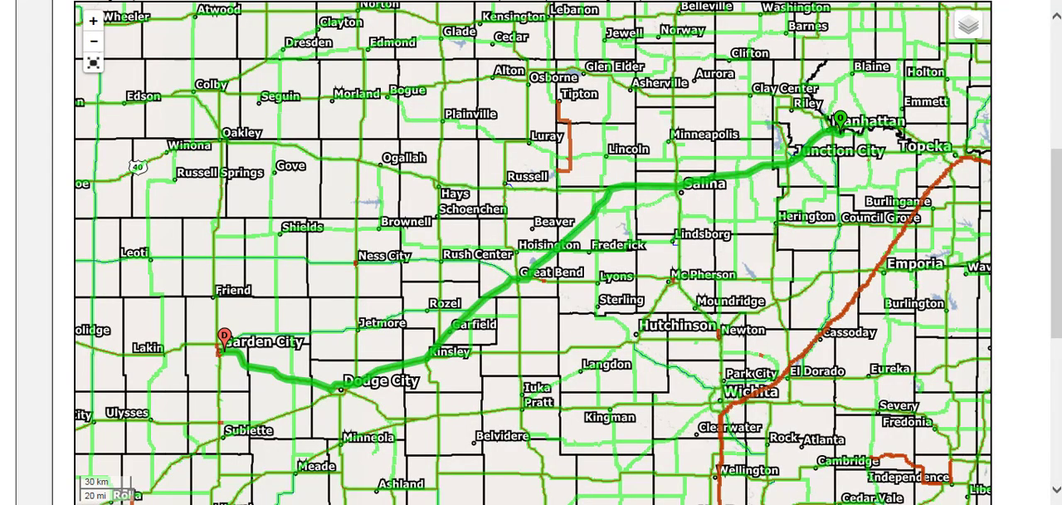
pyautogui.scroll(-5, 554, 252)
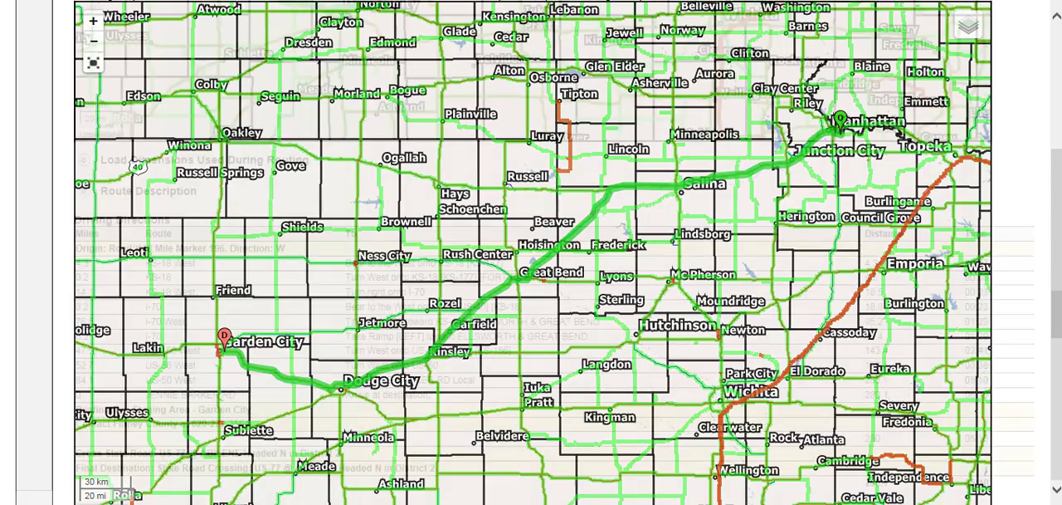